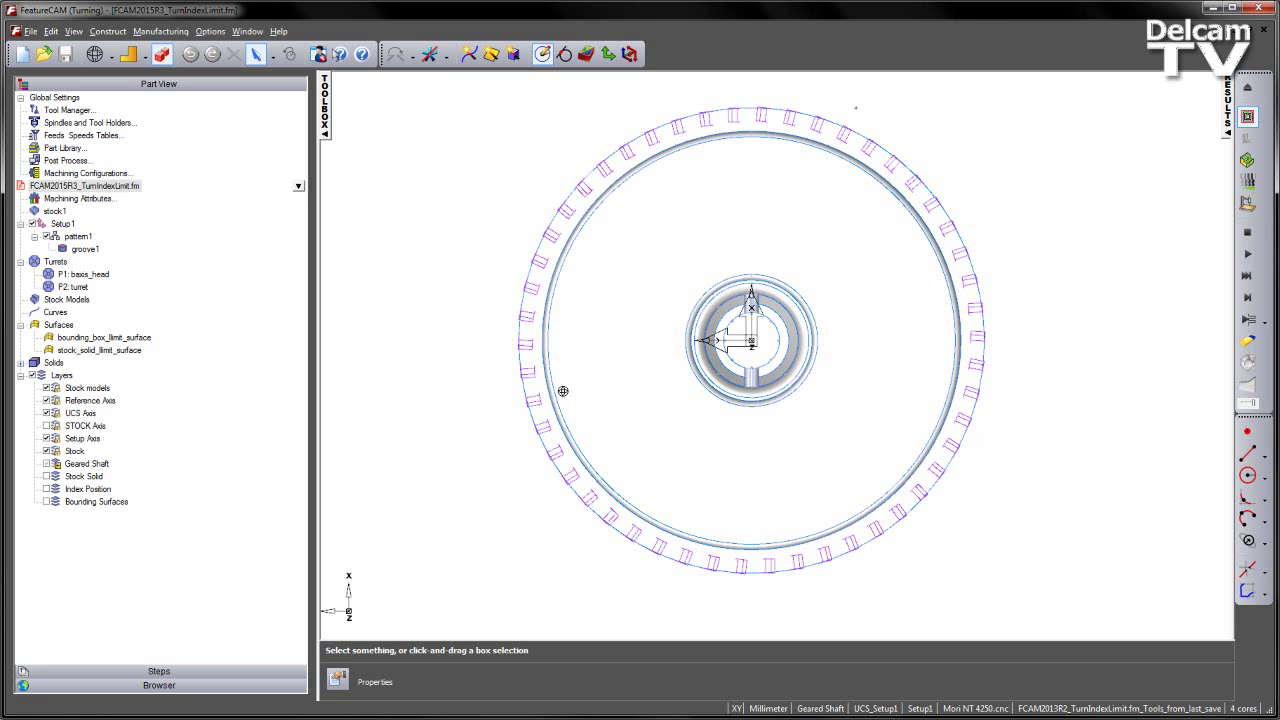
Step: Tilt the shaft into 3-D and check groove1's Misc settings, including the 25.000 Z rapid plane
middle_drag(980, 438, 772, 450)
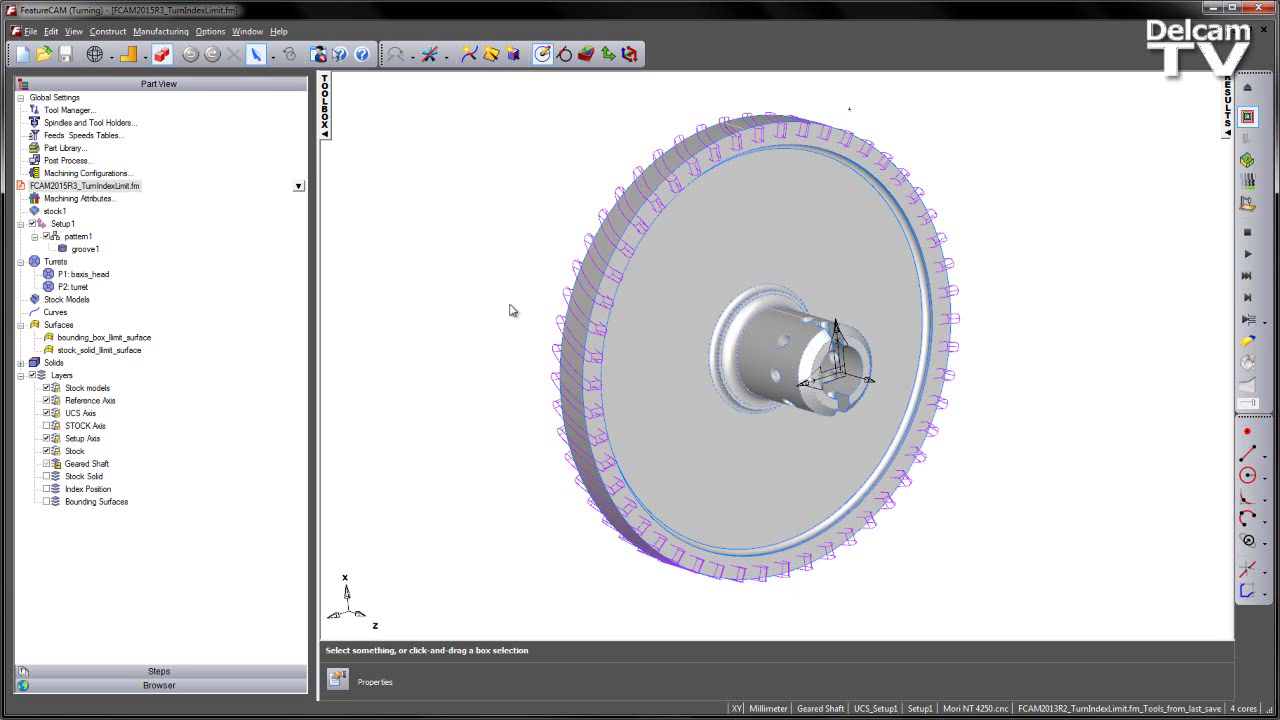
double_click(89, 250)
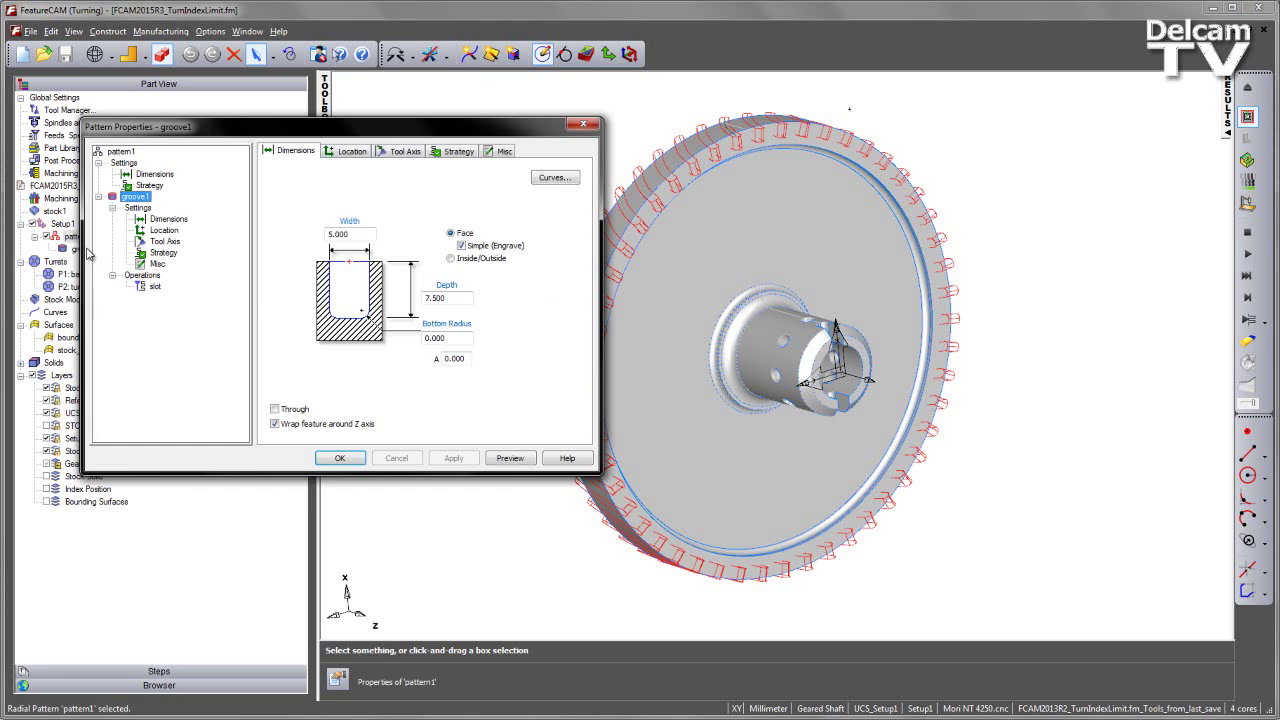
click(160, 264)
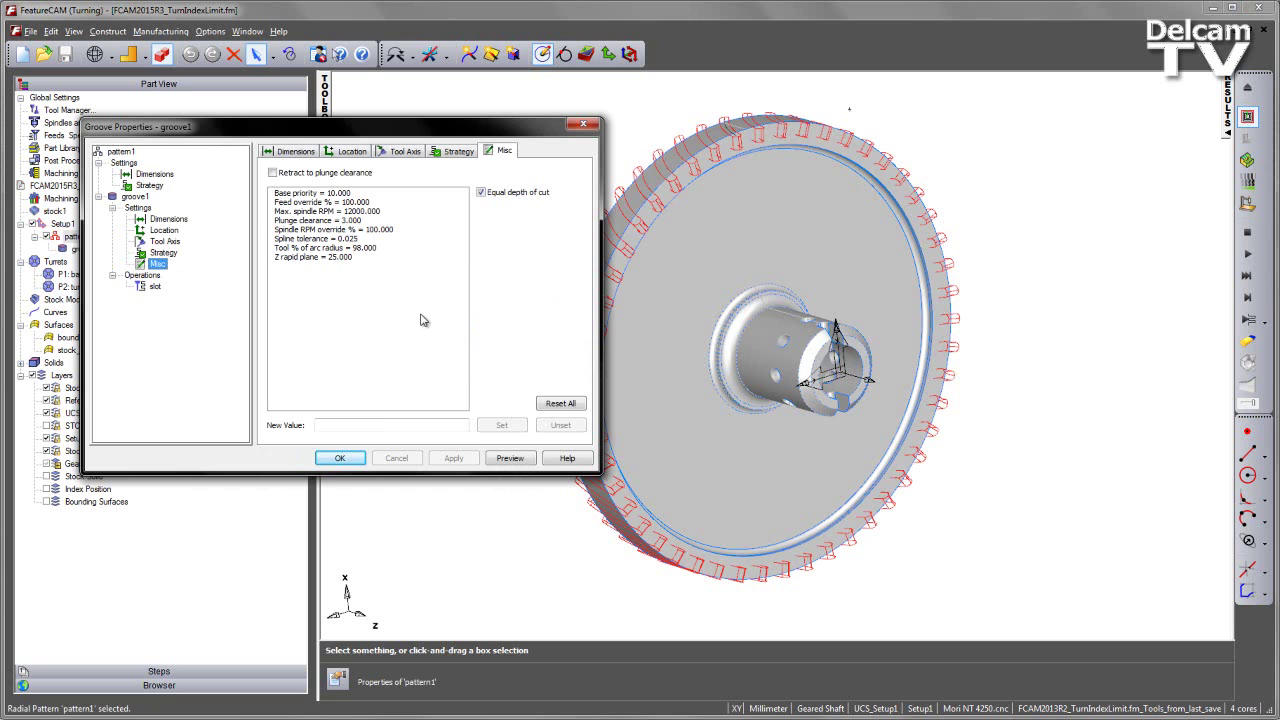
mouse_move(370, 264)
click(584, 124)
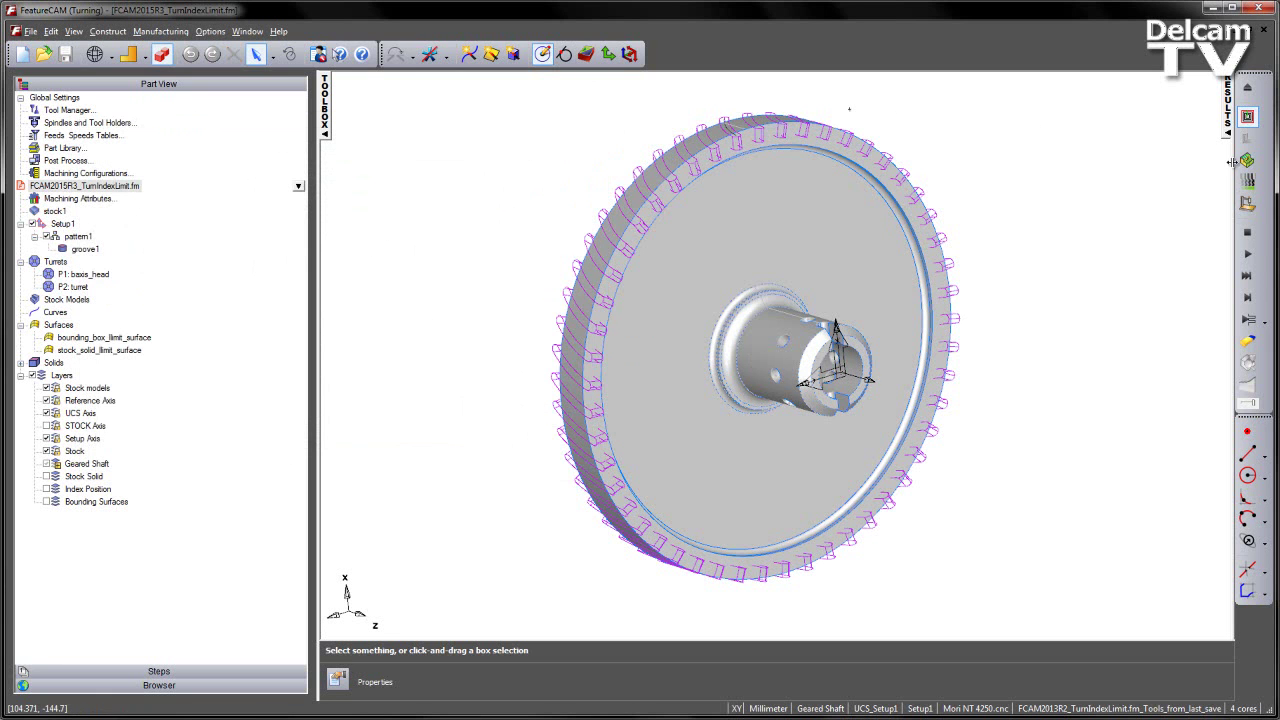
Step: Simulate the groove toolpath and check its 25.000 index circle end-on via the Index Position layer
click(1247, 254)
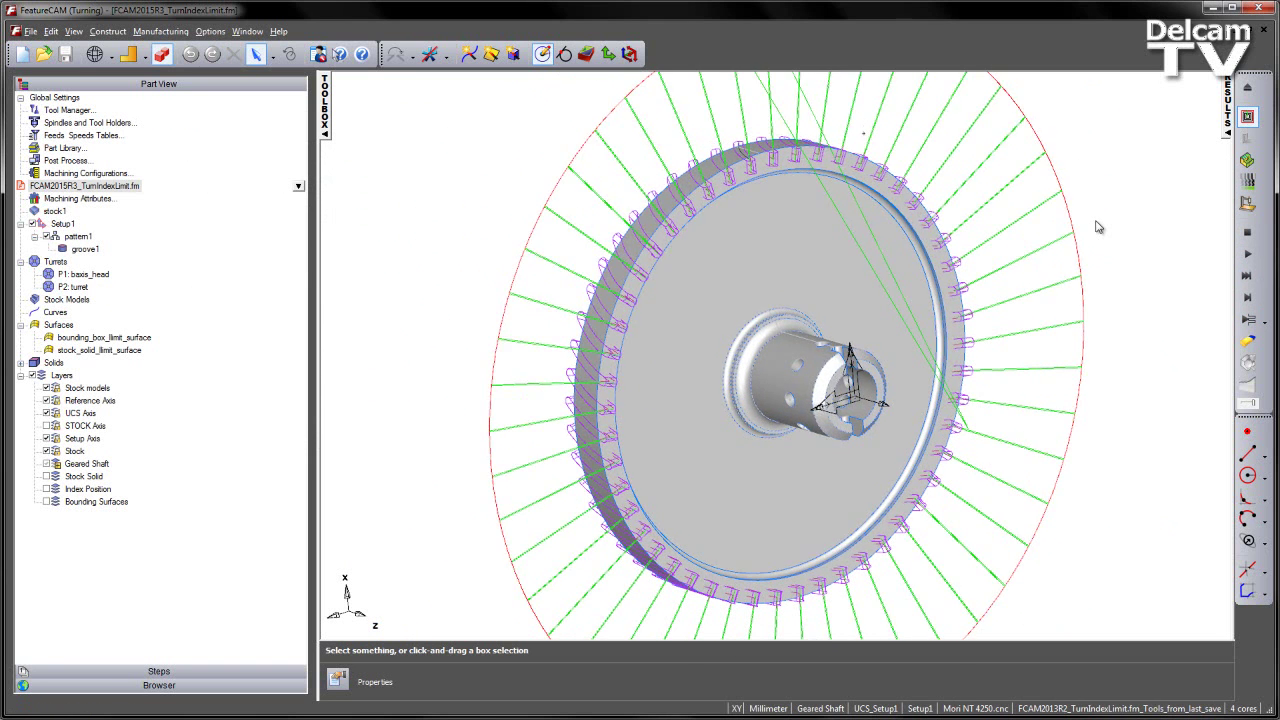
scroll(1097, 228, down, 2)
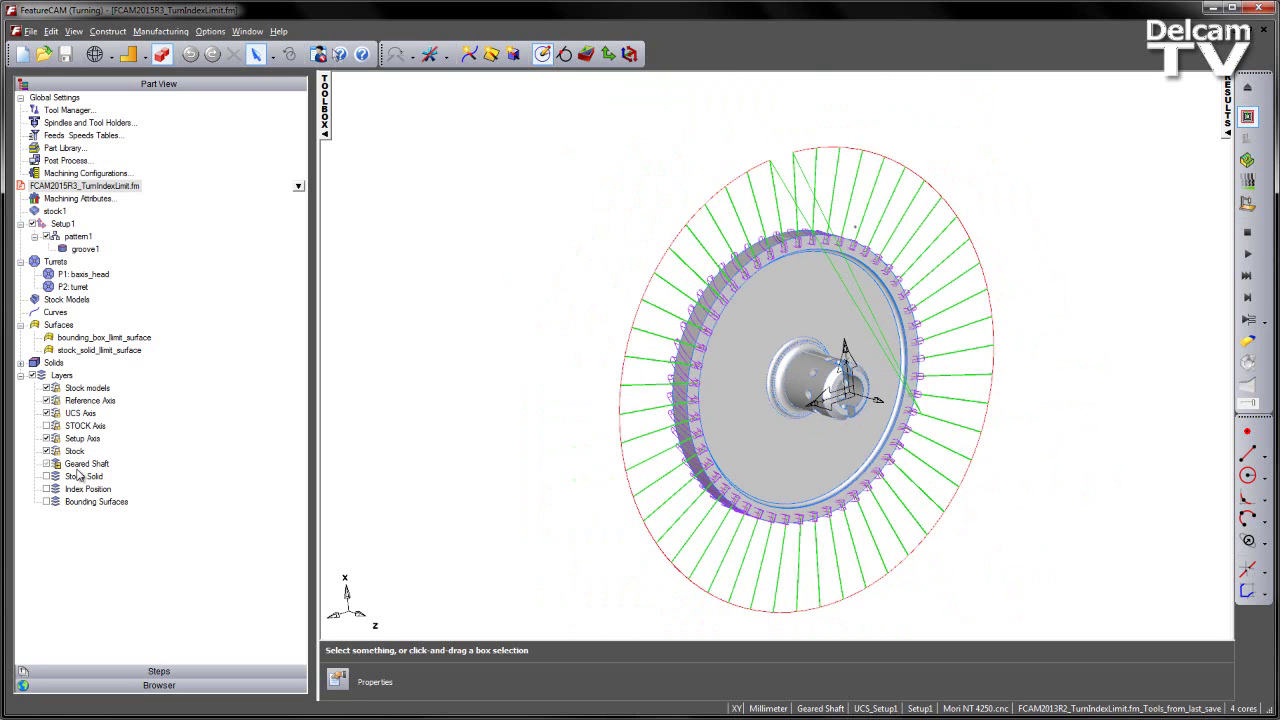
click(46, 489)
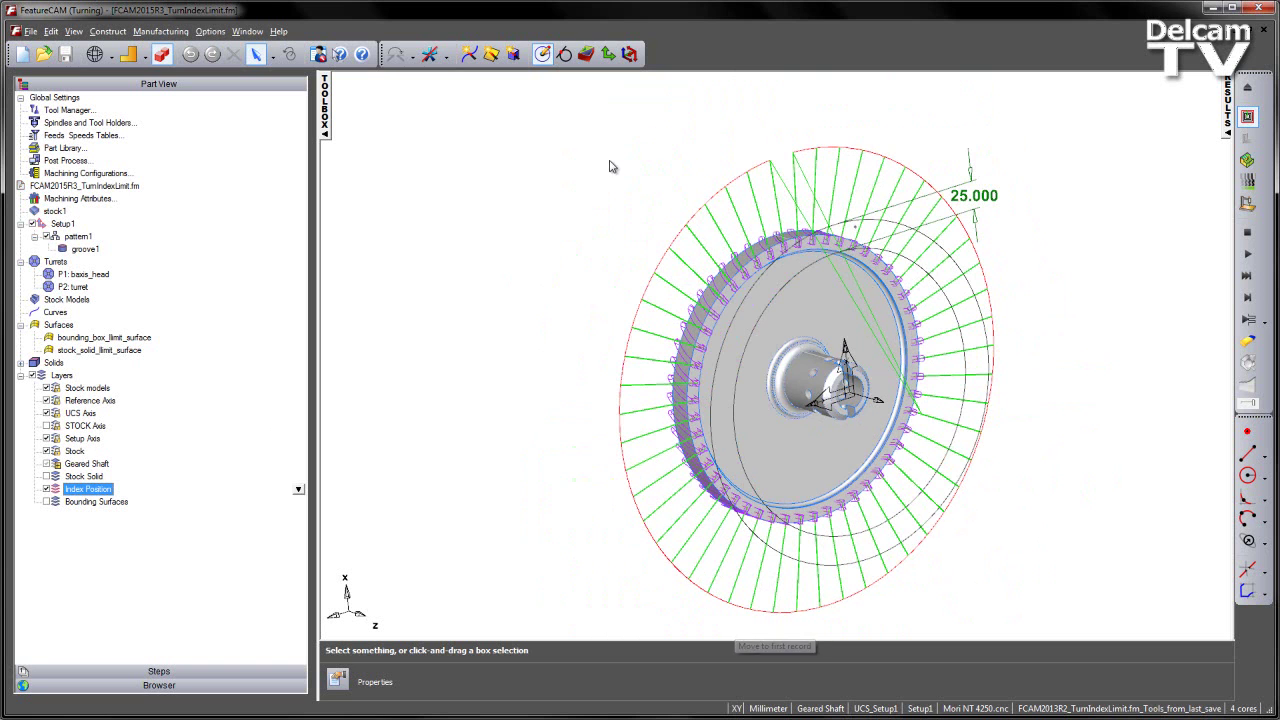
key(r)
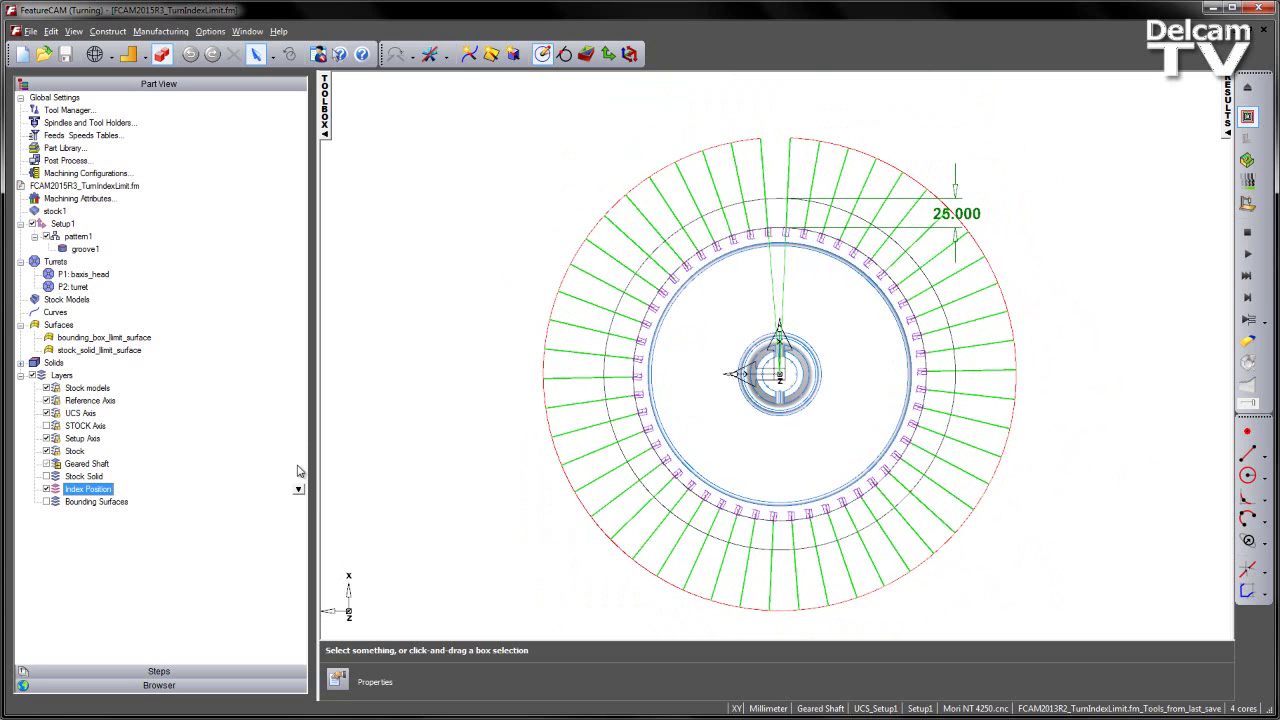
click(45, 490)
click(442, 253)
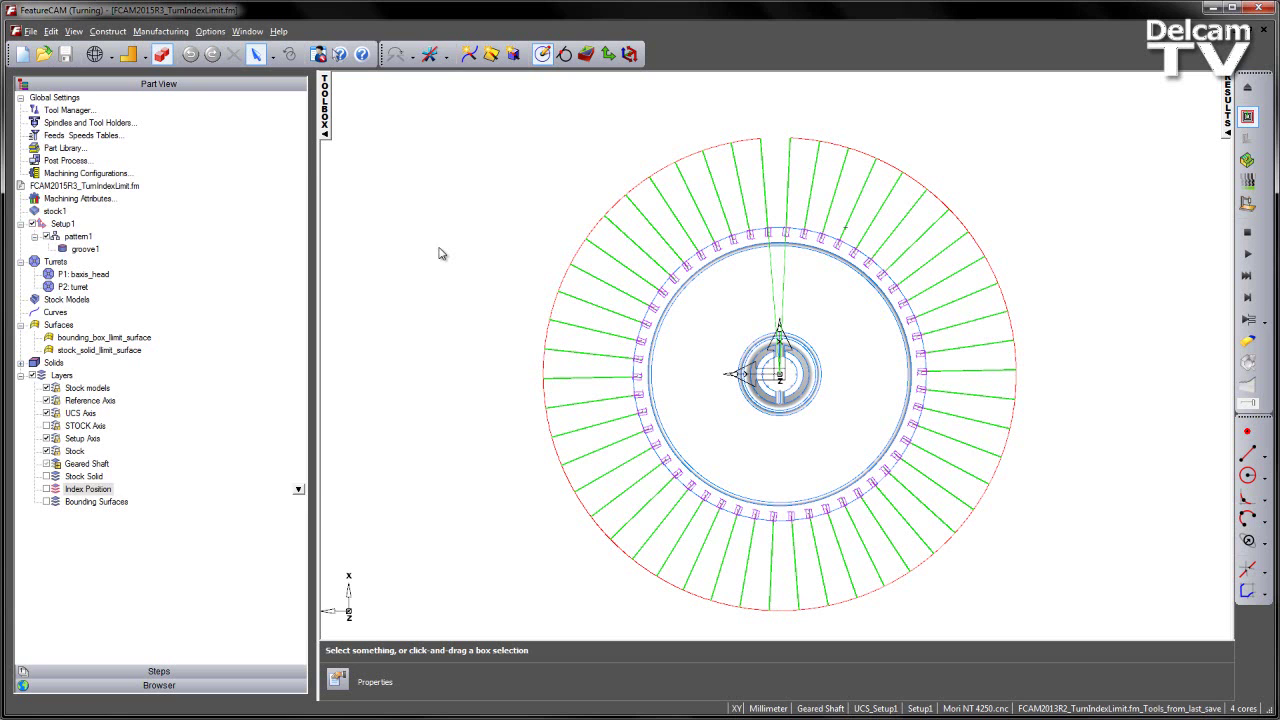
Step: Change stock1 to a Block stock, 251.077 × 251.162 and 150 thick, and apply it
double_click(56, 211)
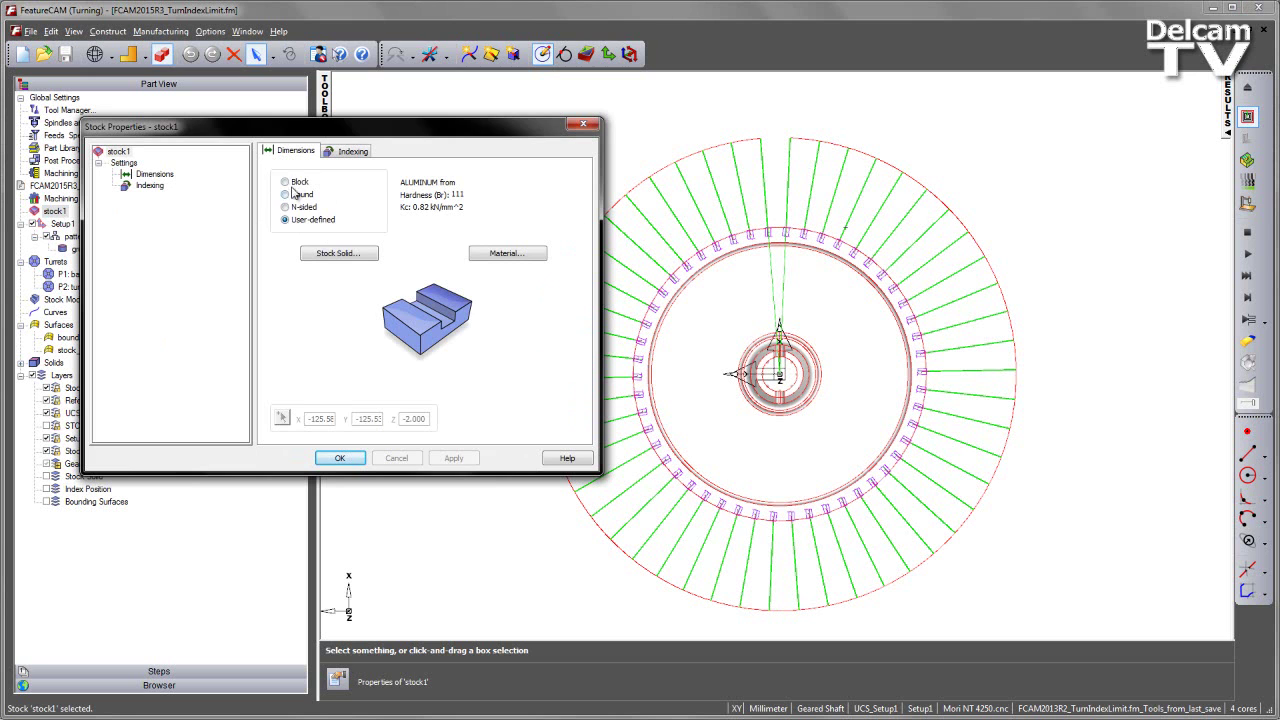
click(286, 182)
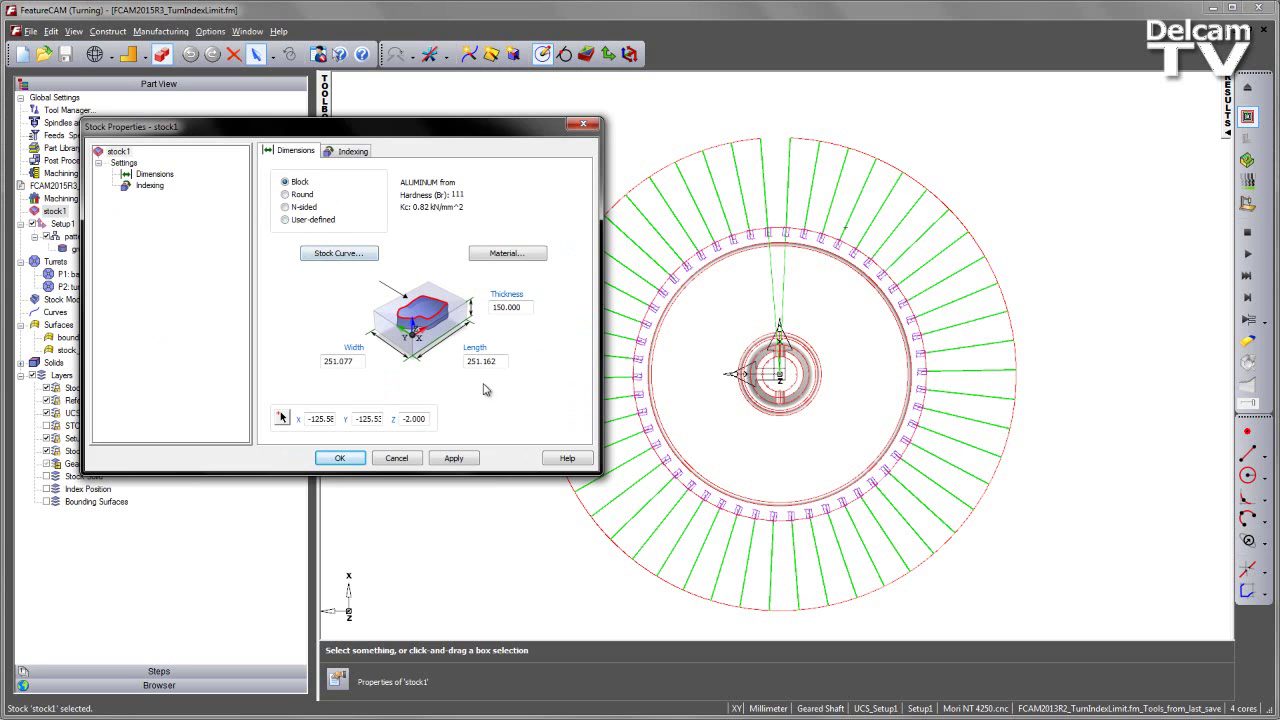
click(454, 458)
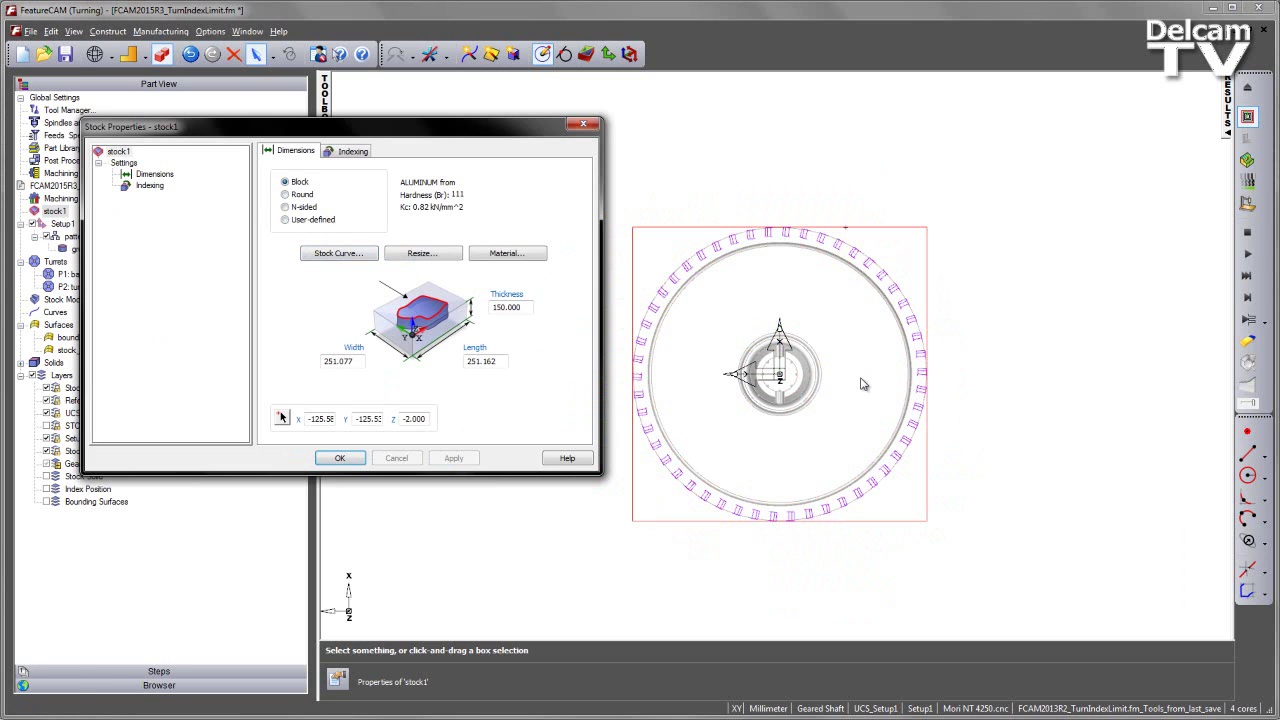
click(868, 376)
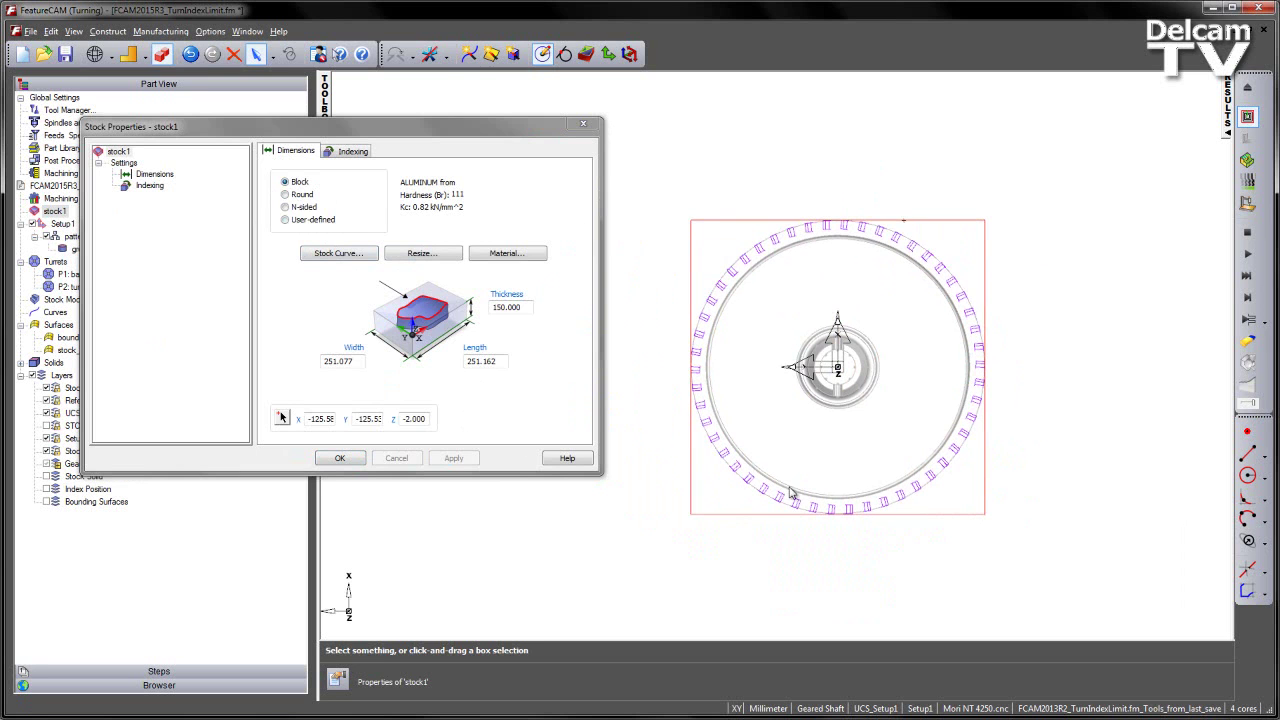
click(588, 126)
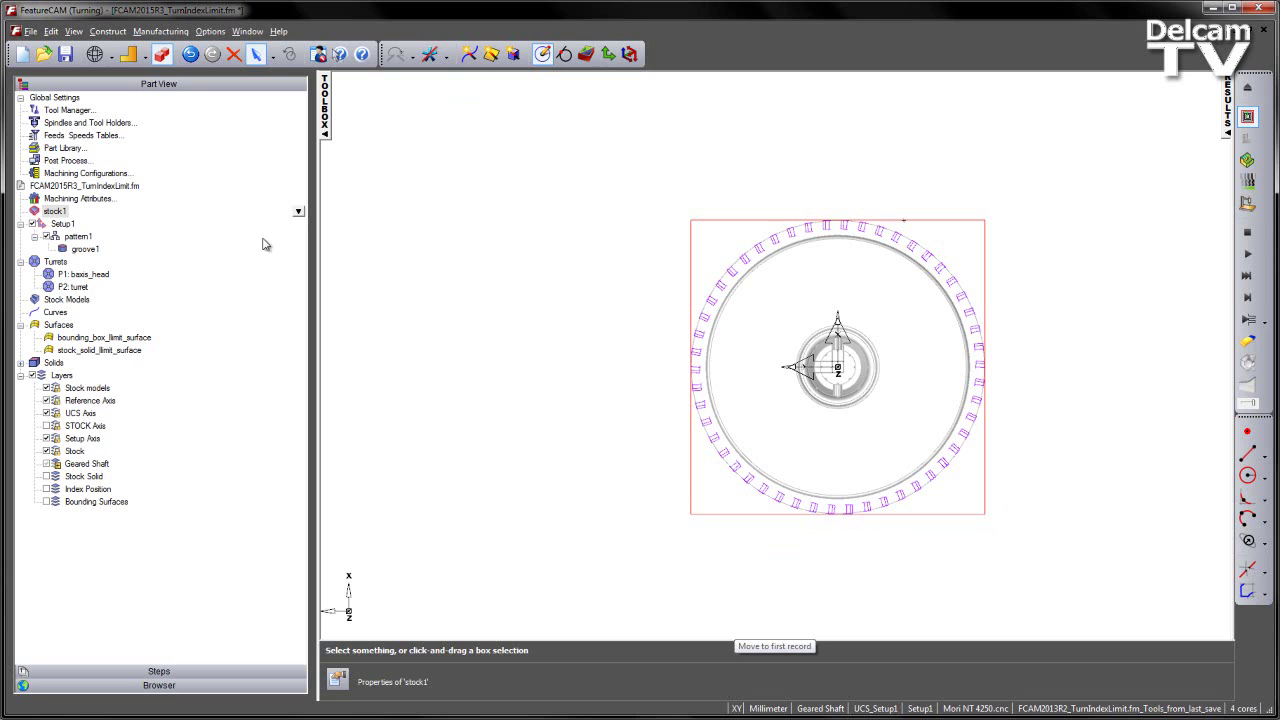
Step: Show the Bounding Surfaces layer and rerun the groove toolpath simulation in a tilted 3-D view
click(46, 501)
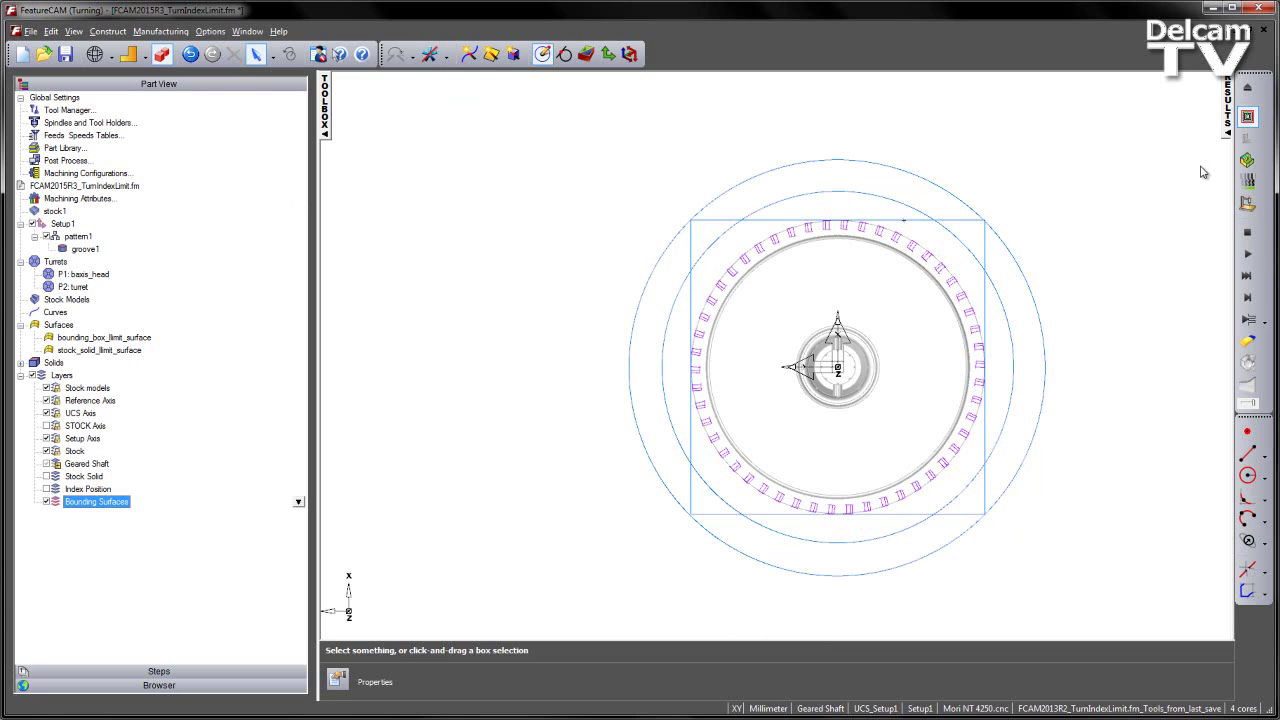
click(1247, 253)
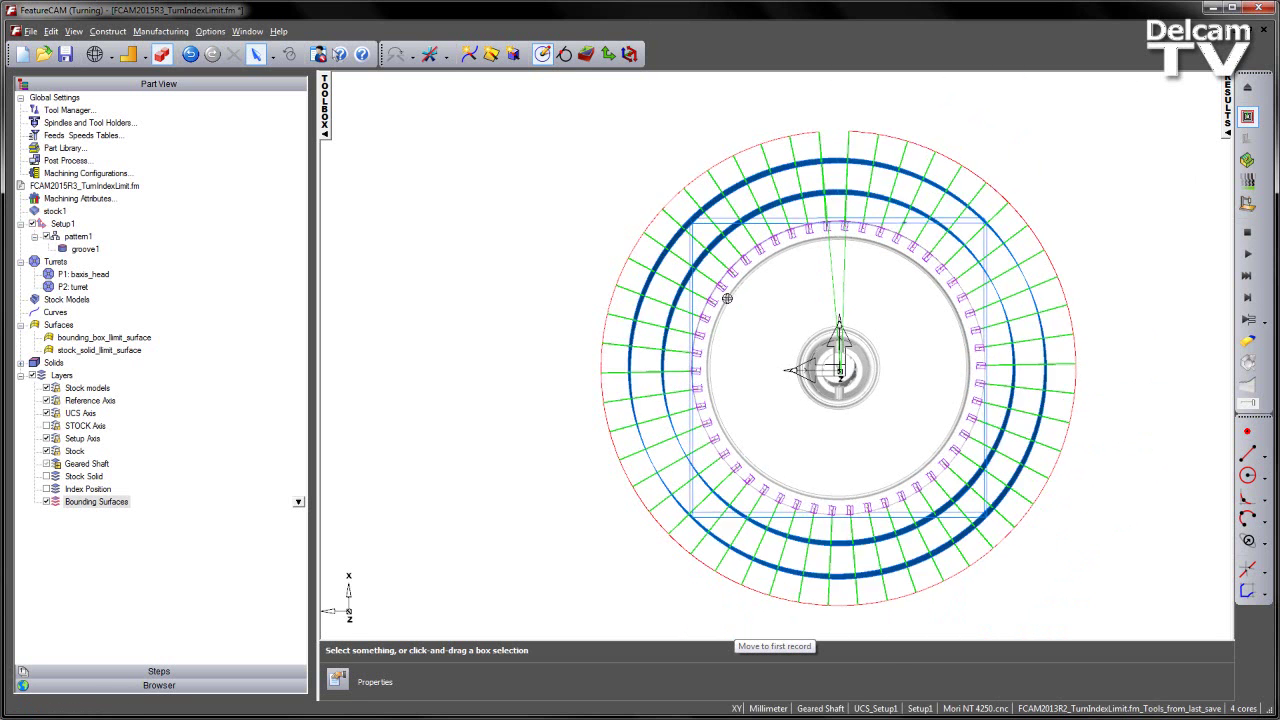
drag(727, 298, 995, 305)
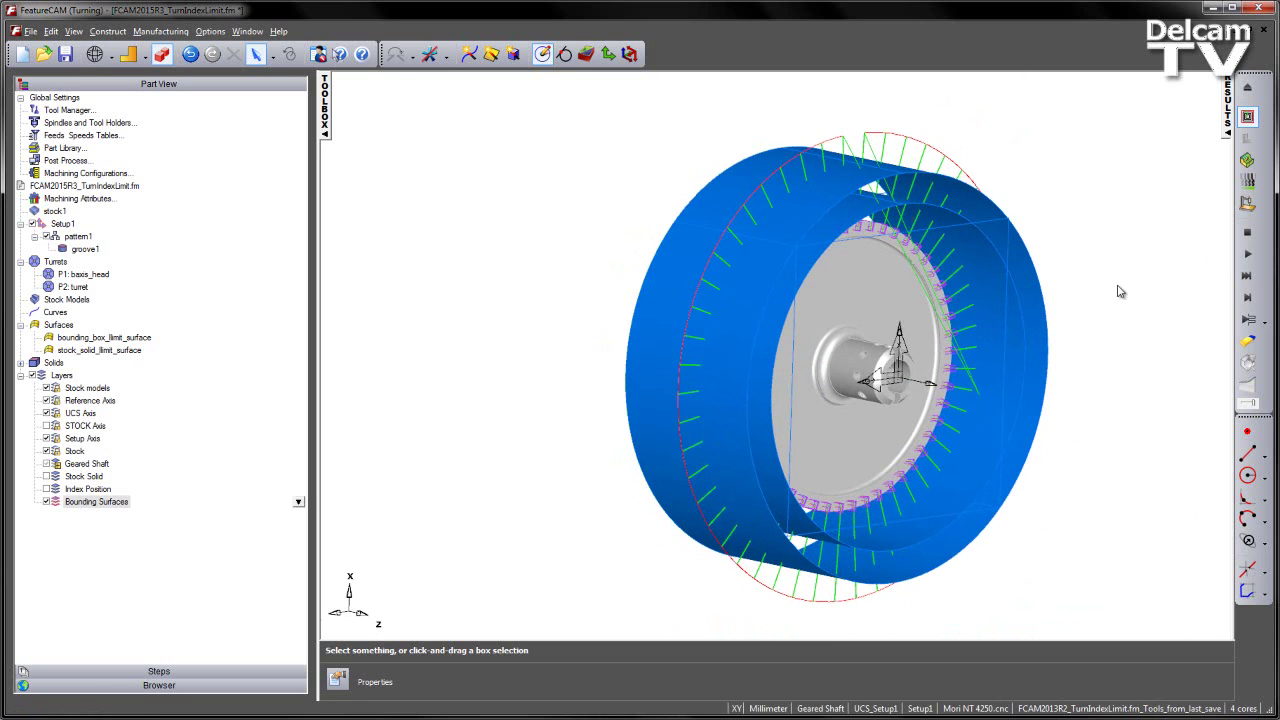
Step: Hide the toolpath and Bounding Surfaces, then make stock1 user-defined from the stock_solid body
click(1247, 231)
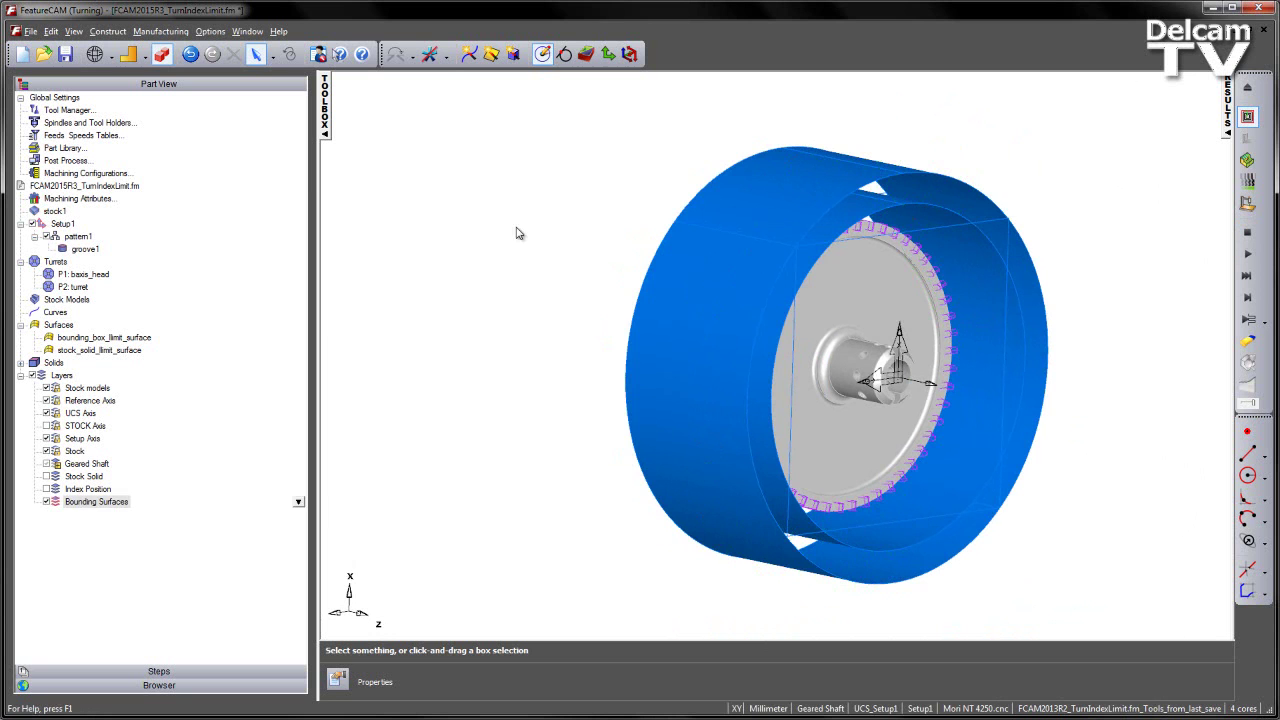
click(46, 501)
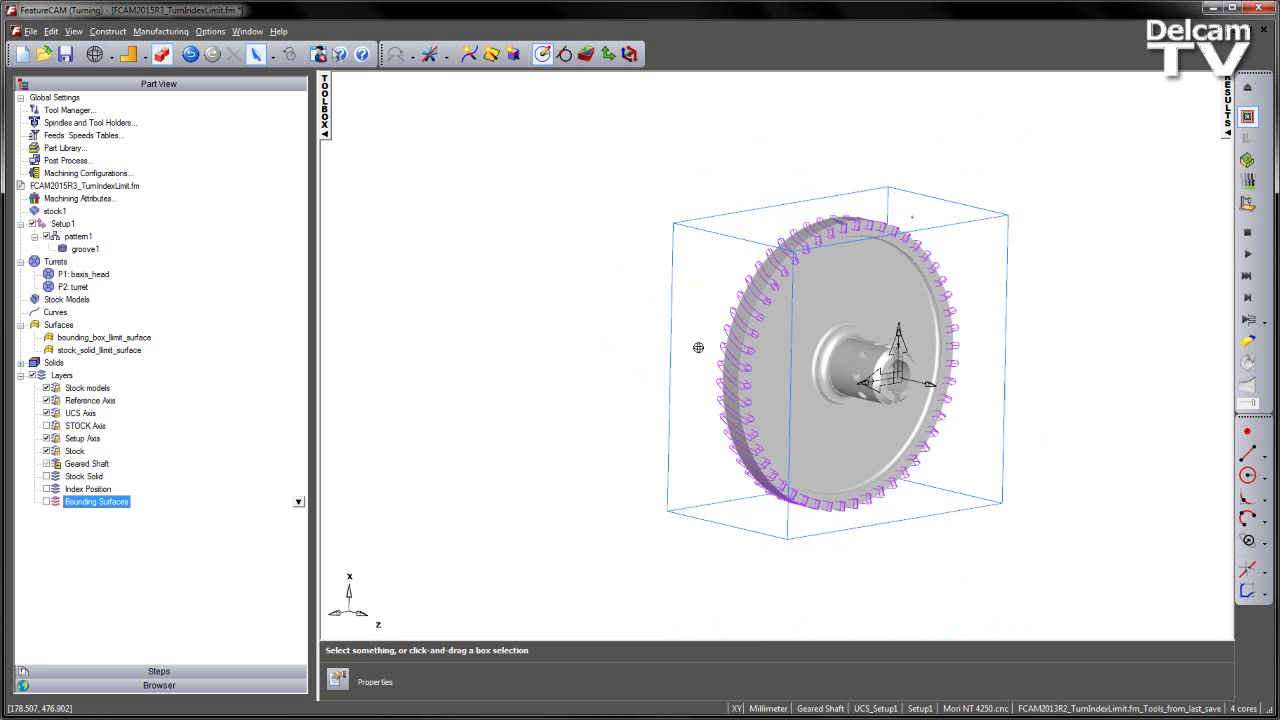
click(54, 211)
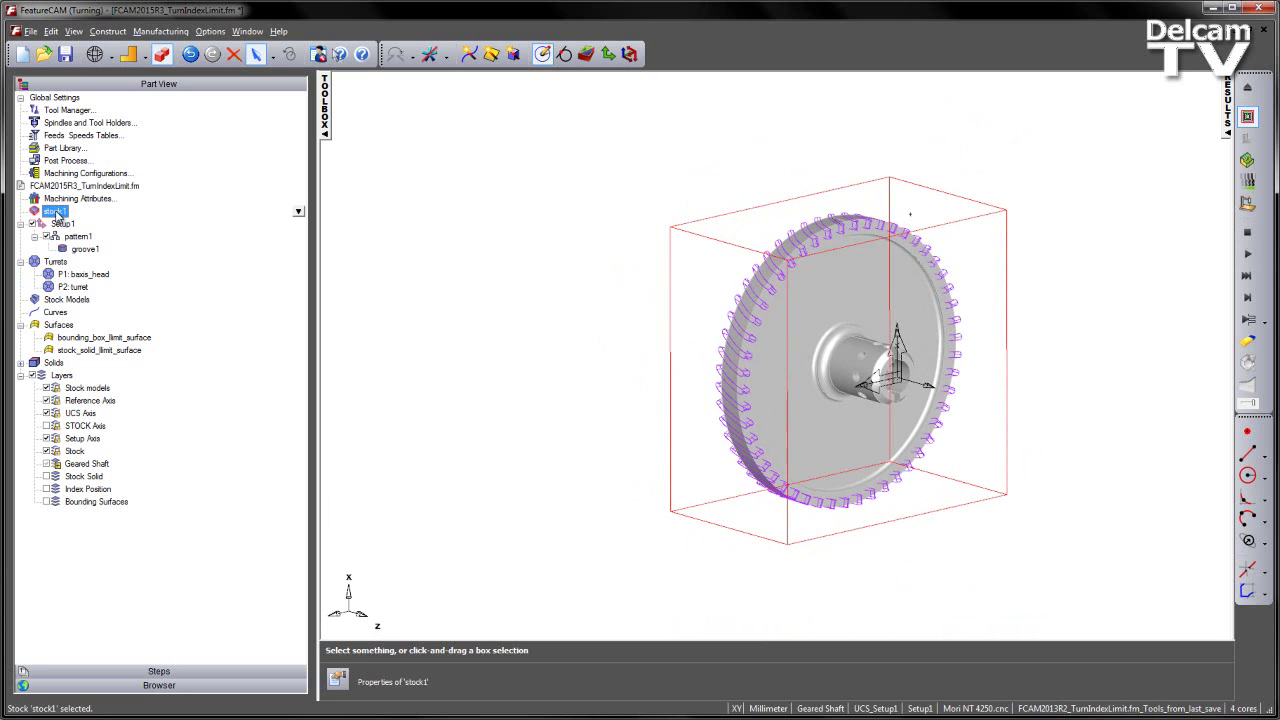
double_click(52, 212)
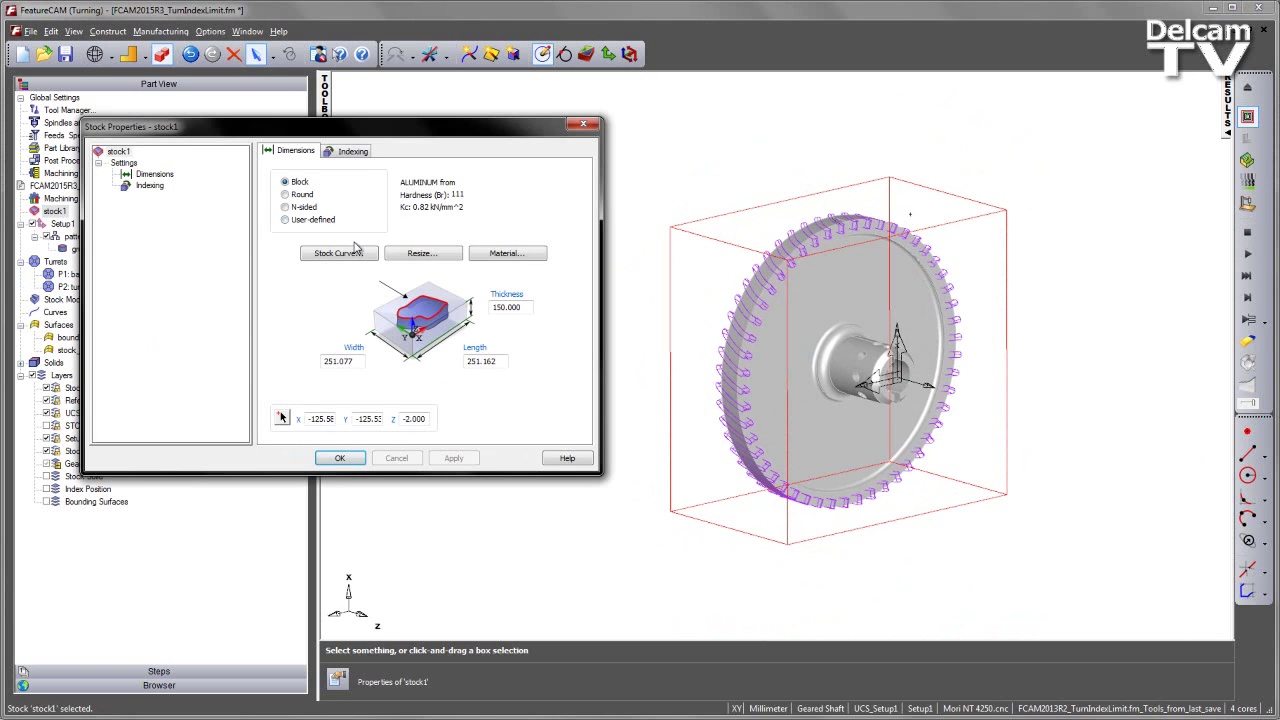
click(303, 220)
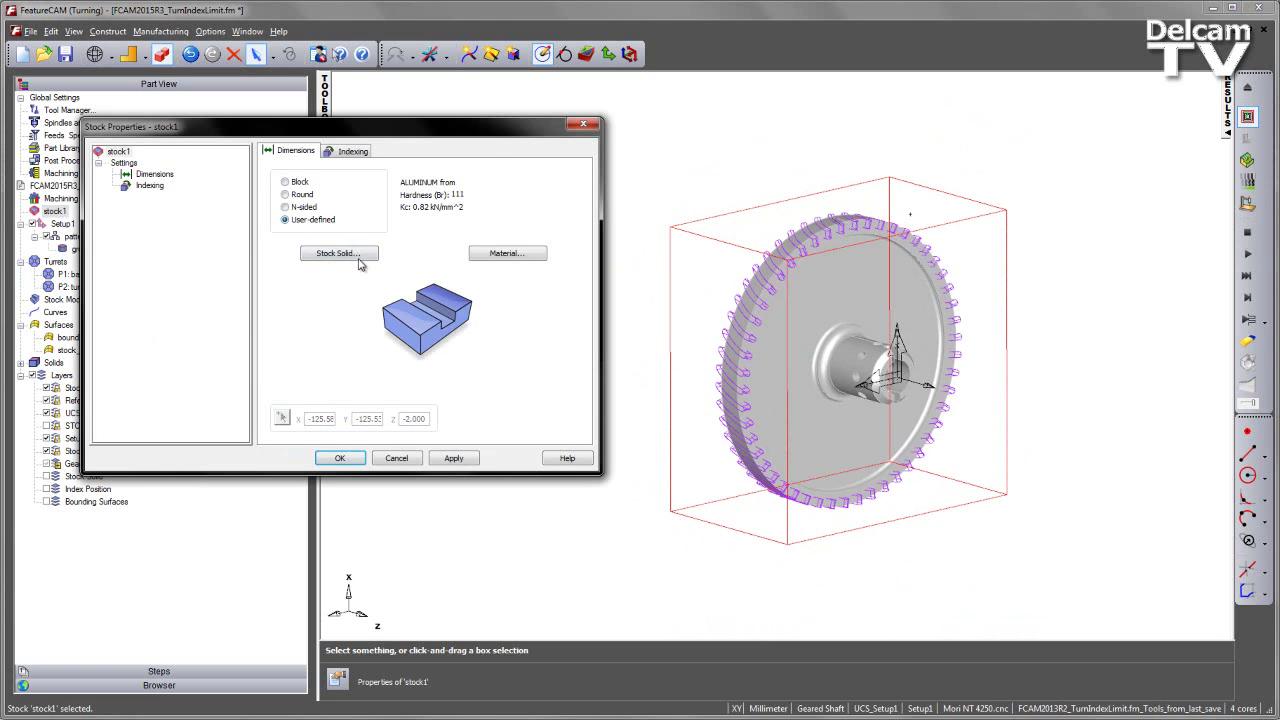
click(360, 254)
click(284, 249)
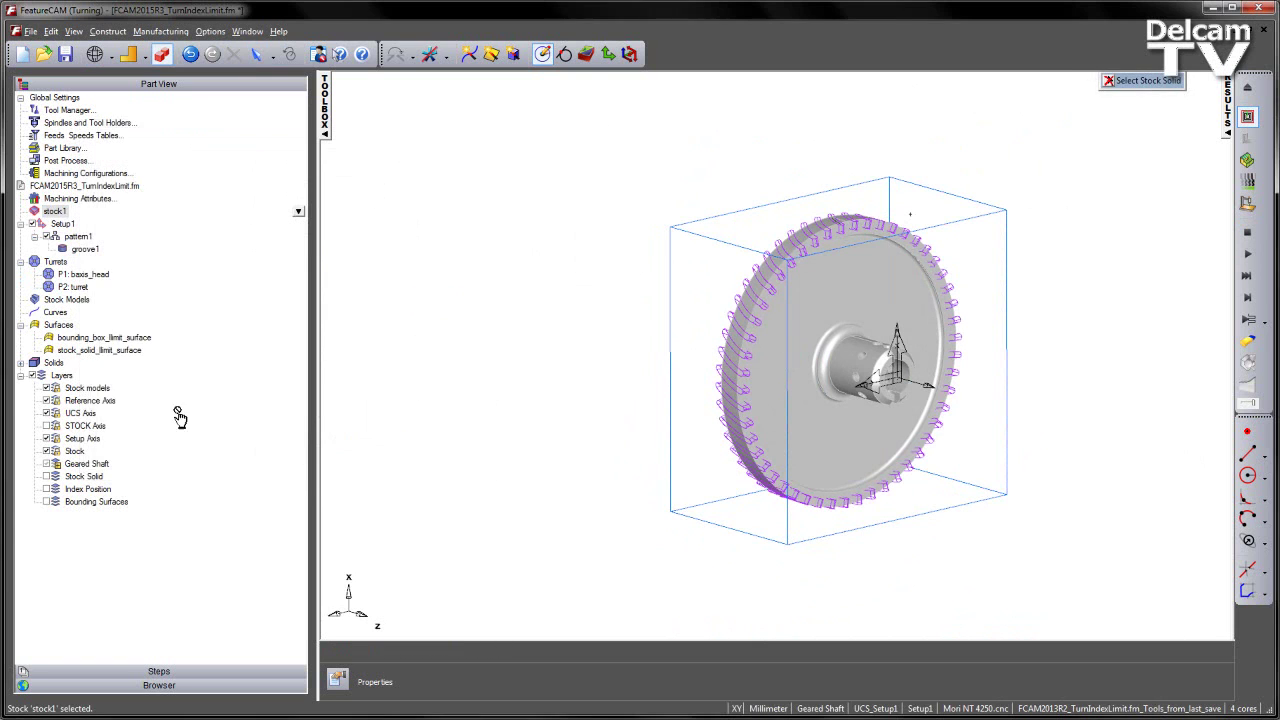
click(21, 364)
click(70, 388)
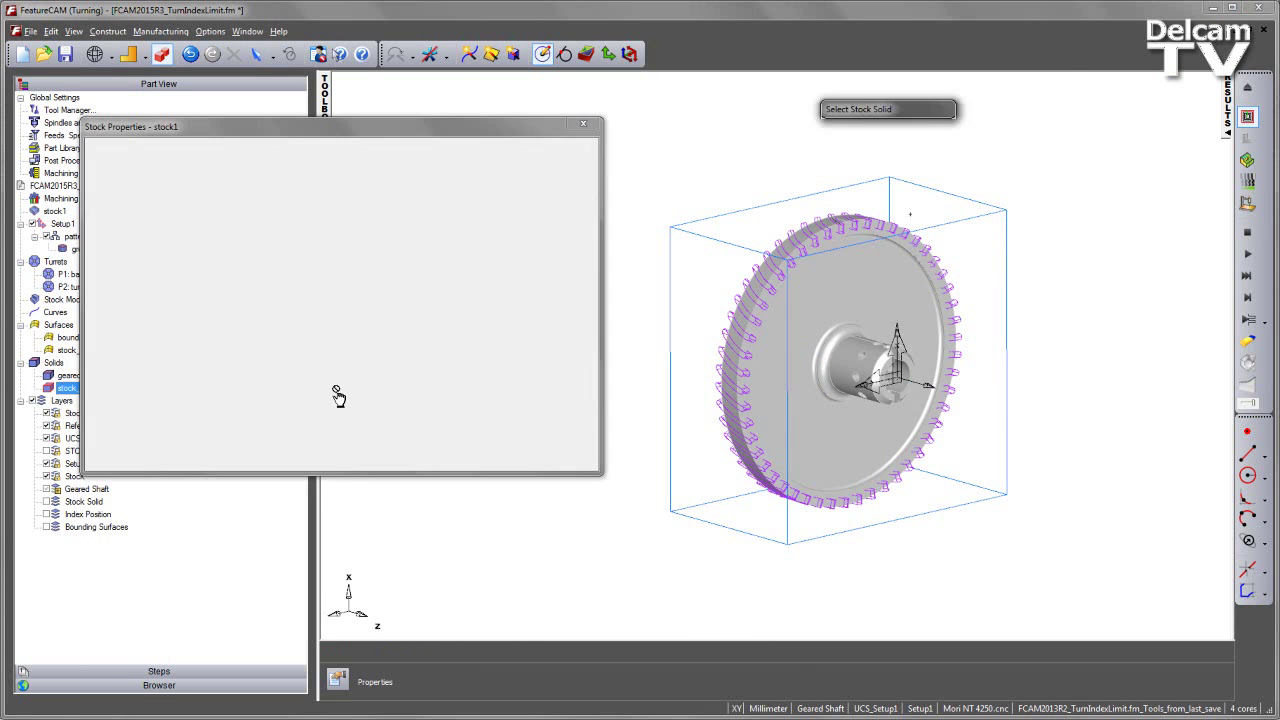
click(453, 234)
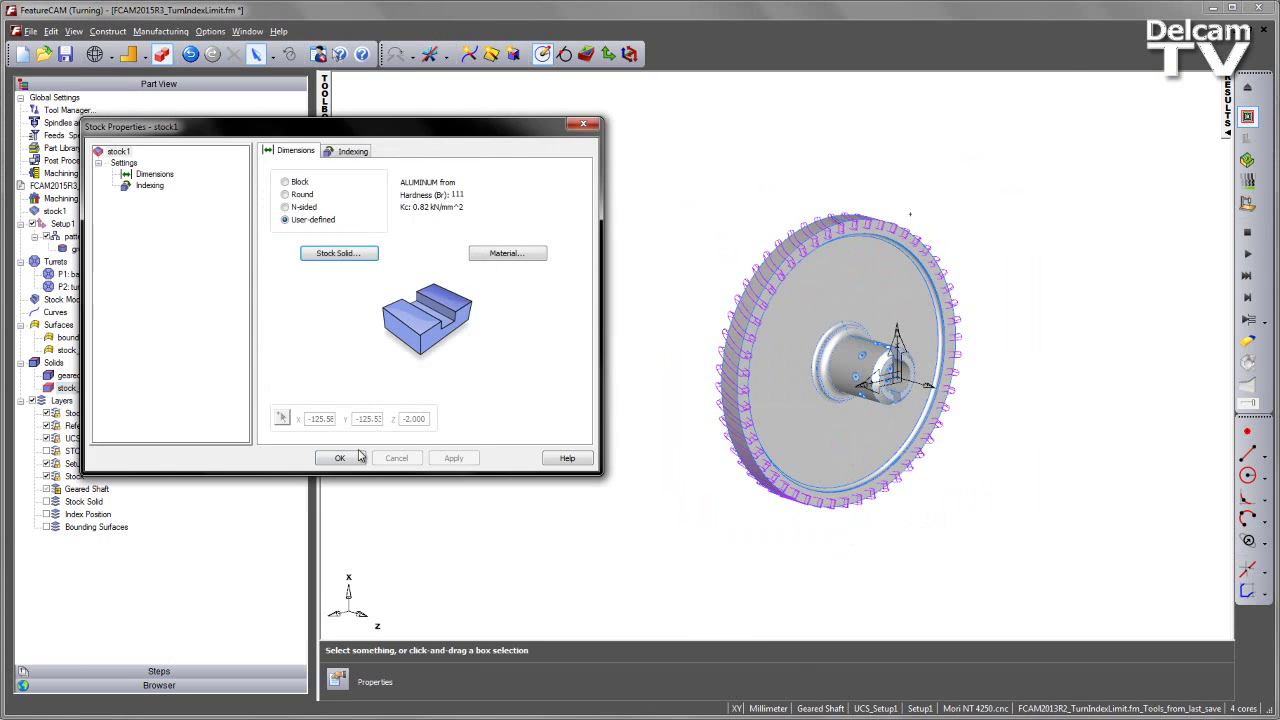
Step: Enable 'Calculate index radius from solid stock outline' for Mill and Turn in Machining Attributes
click(183, 32)
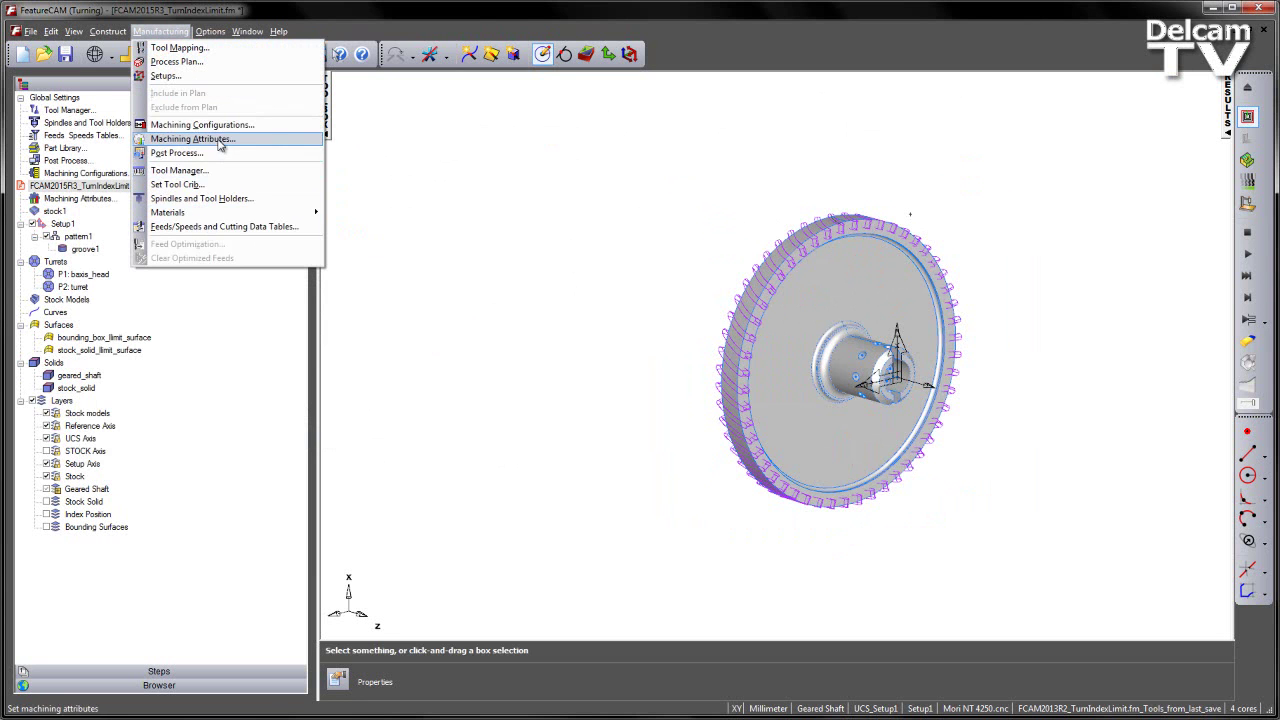
click(200, 140)
drag(636, 190, 464, 181)
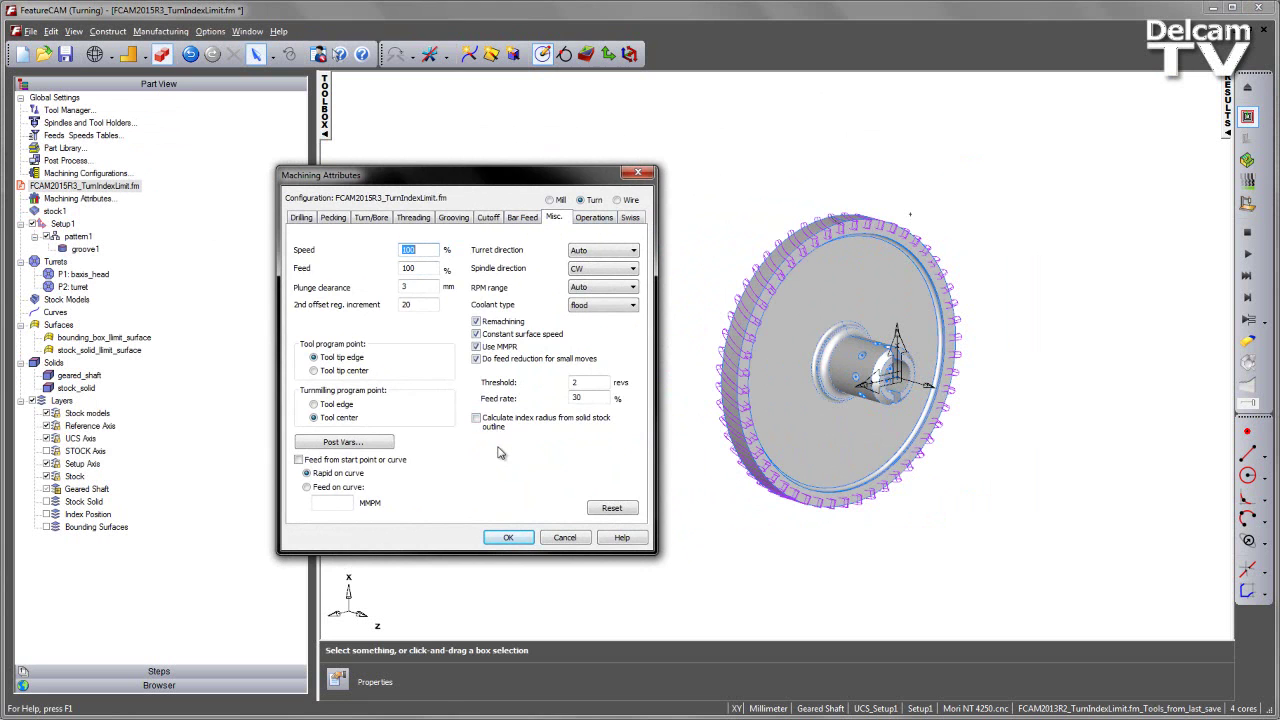
click(555, 201)
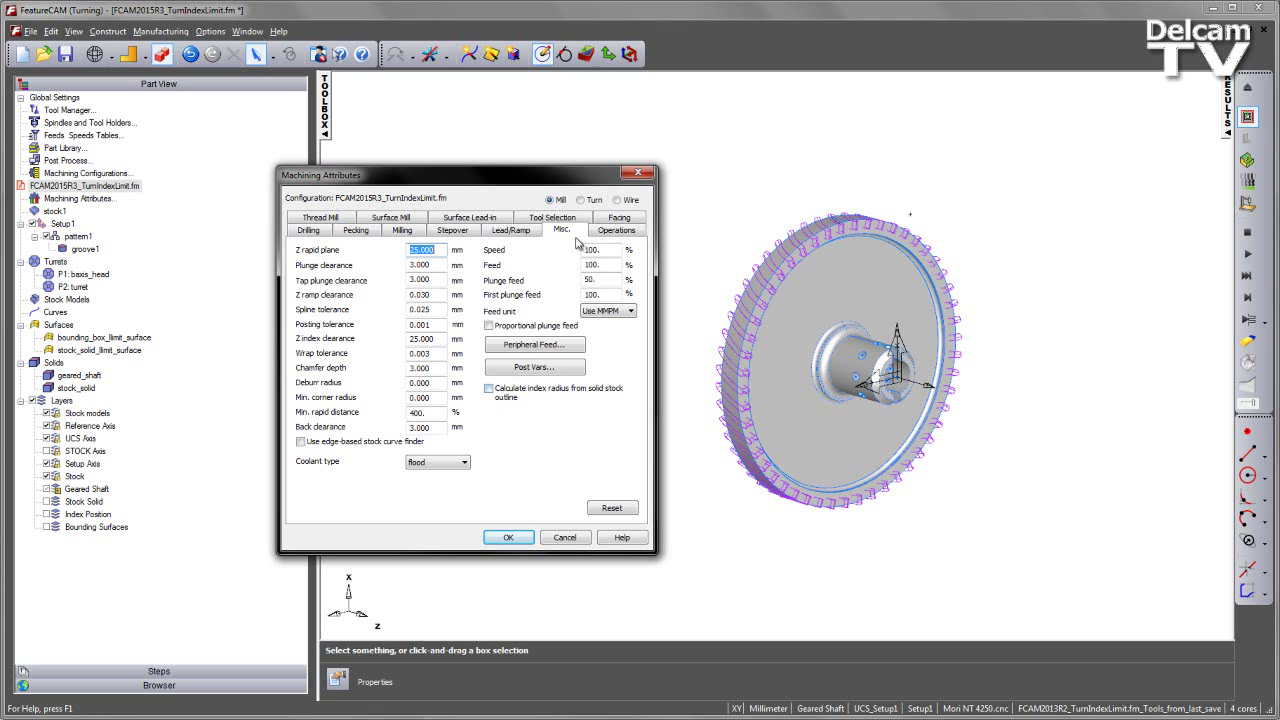
click(489, 389)
click(581, 201)
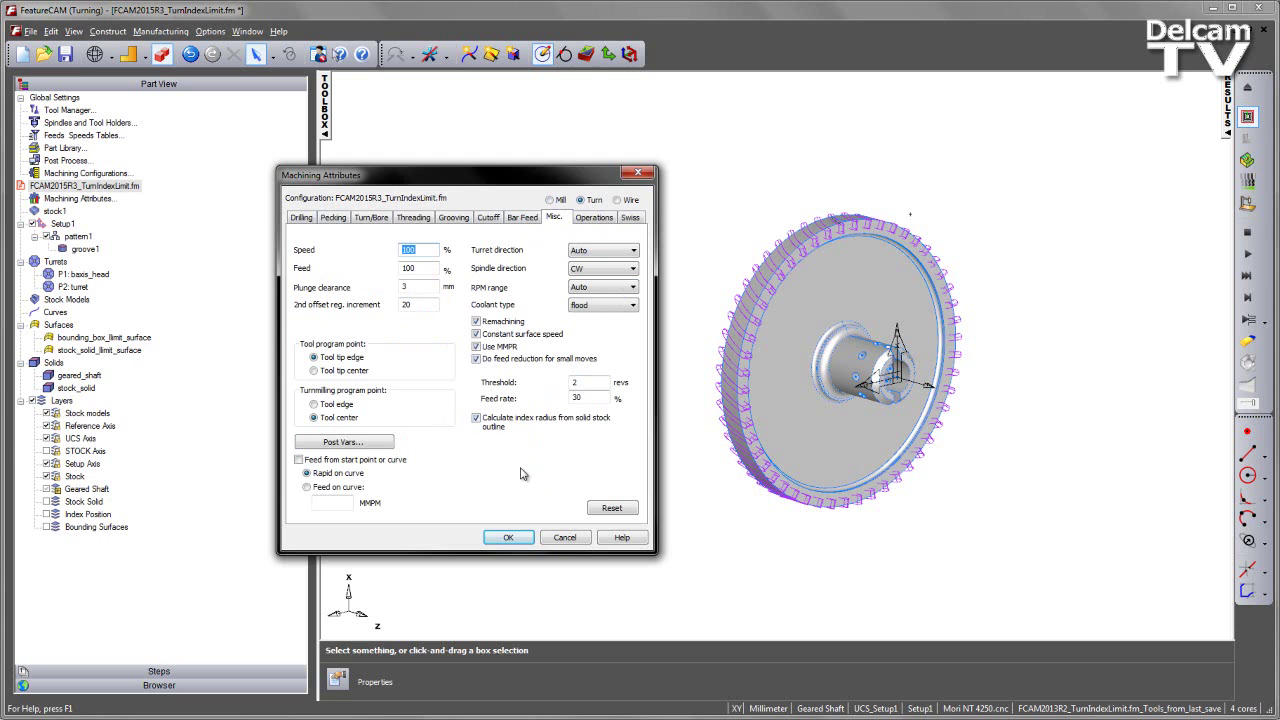
click(510, 538)
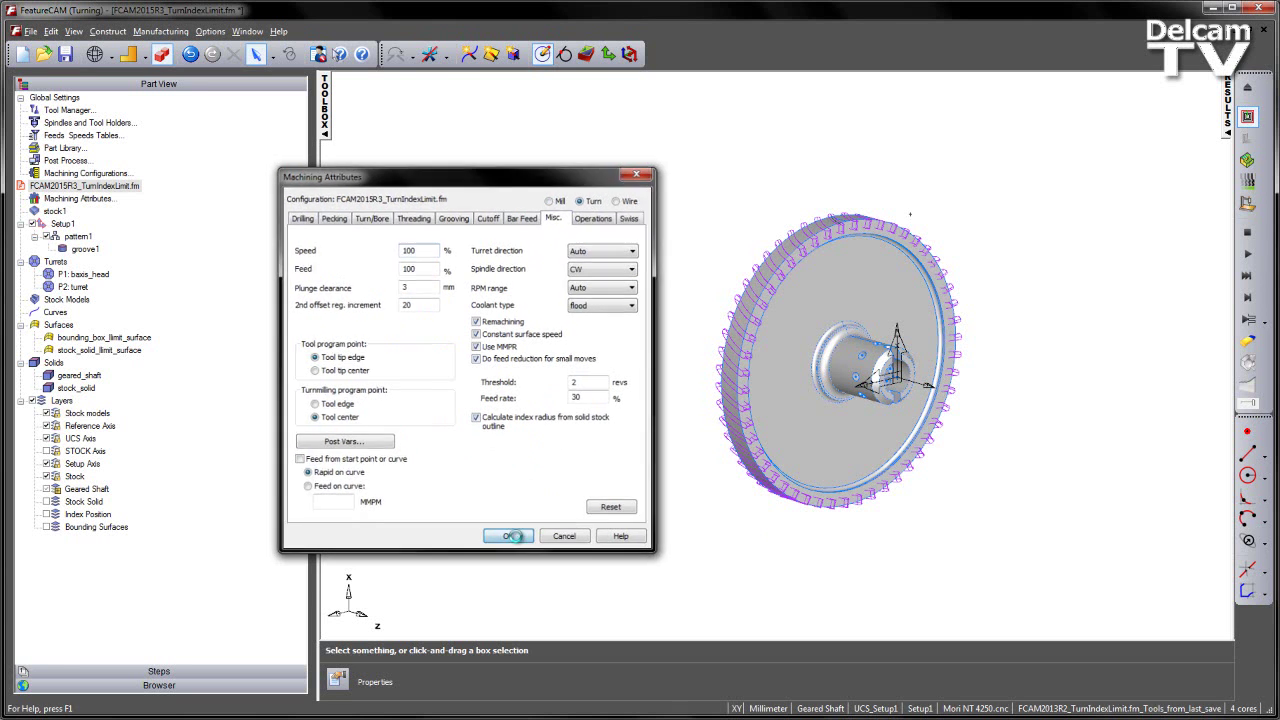
Step: Rerun the groove simulation, view along Z, and turn on Index Position showing the 25.000 clearance
click(1247, 256)
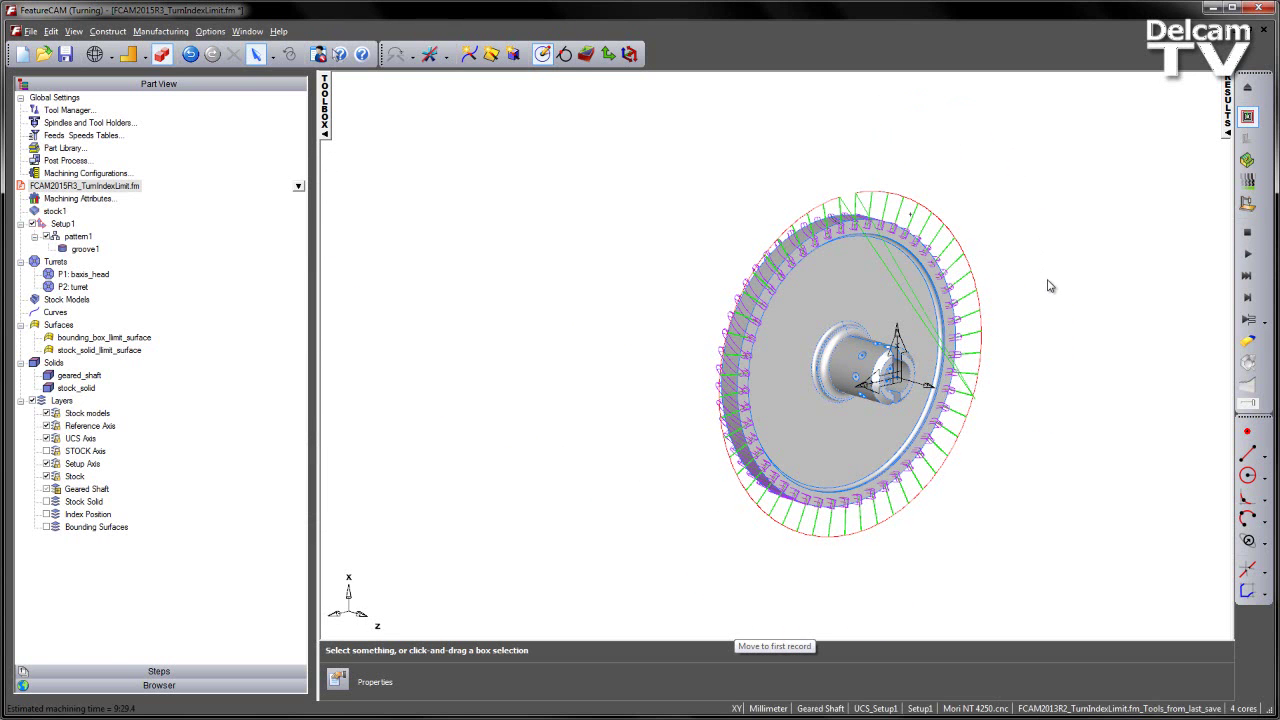
key(ctrl+3)
middle_drag(1033, 293, 462, 299)
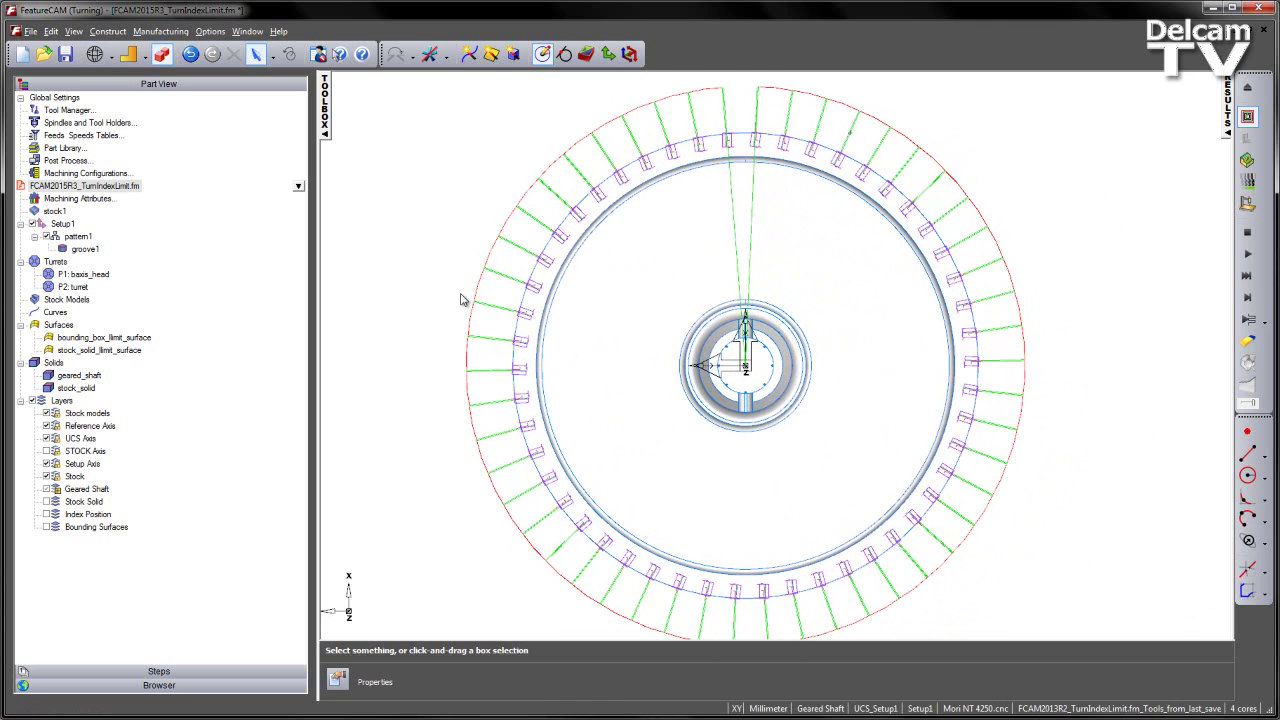
click(46, 514)
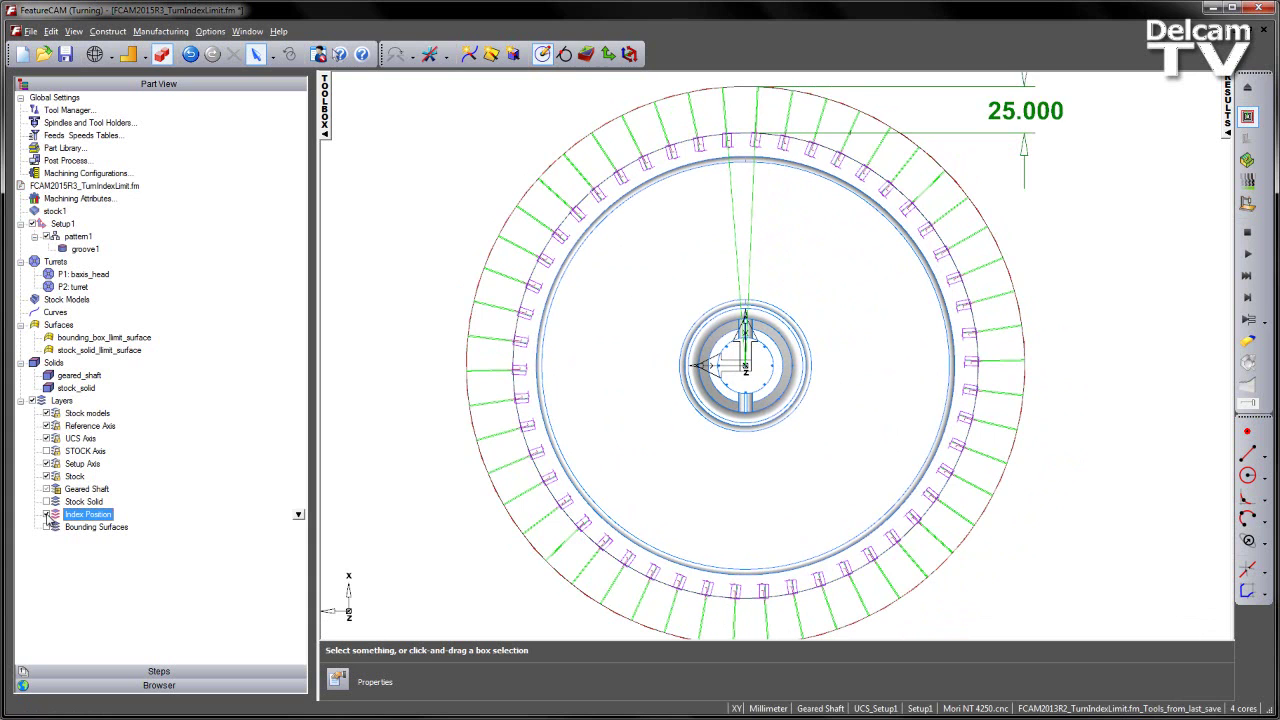